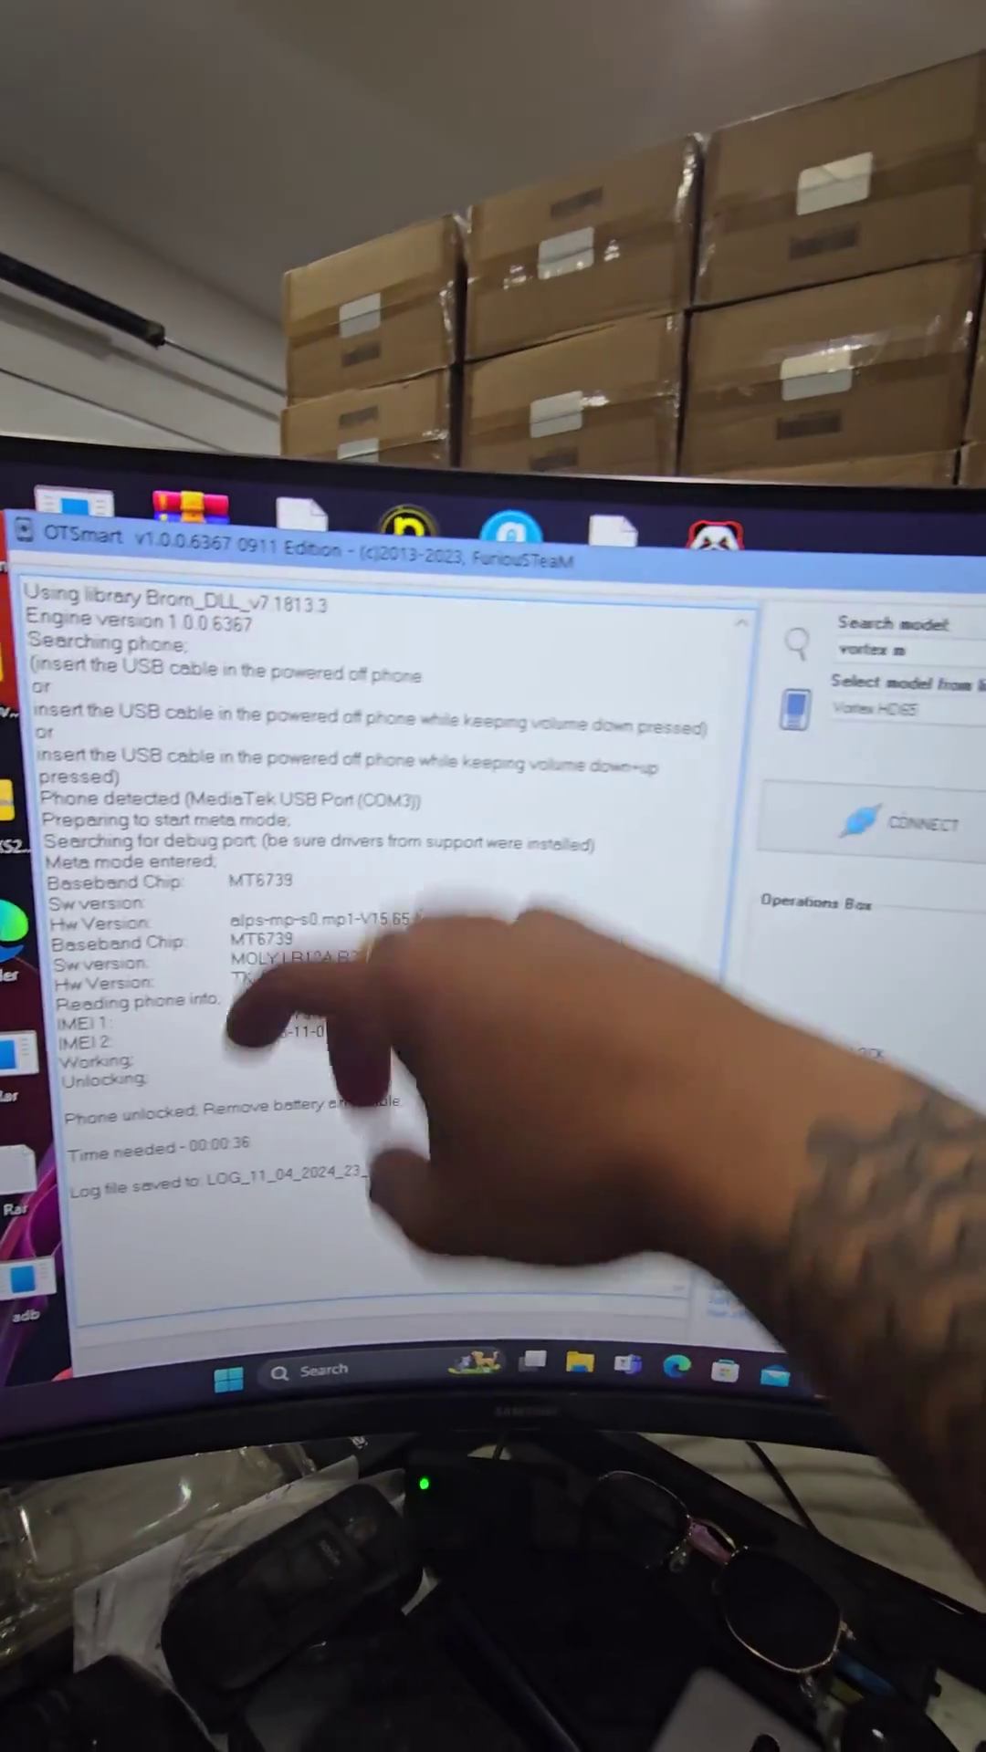
Dismiss the stray log menu and pick Vortex HD65 from the supported model list
right_click(371, 1003)
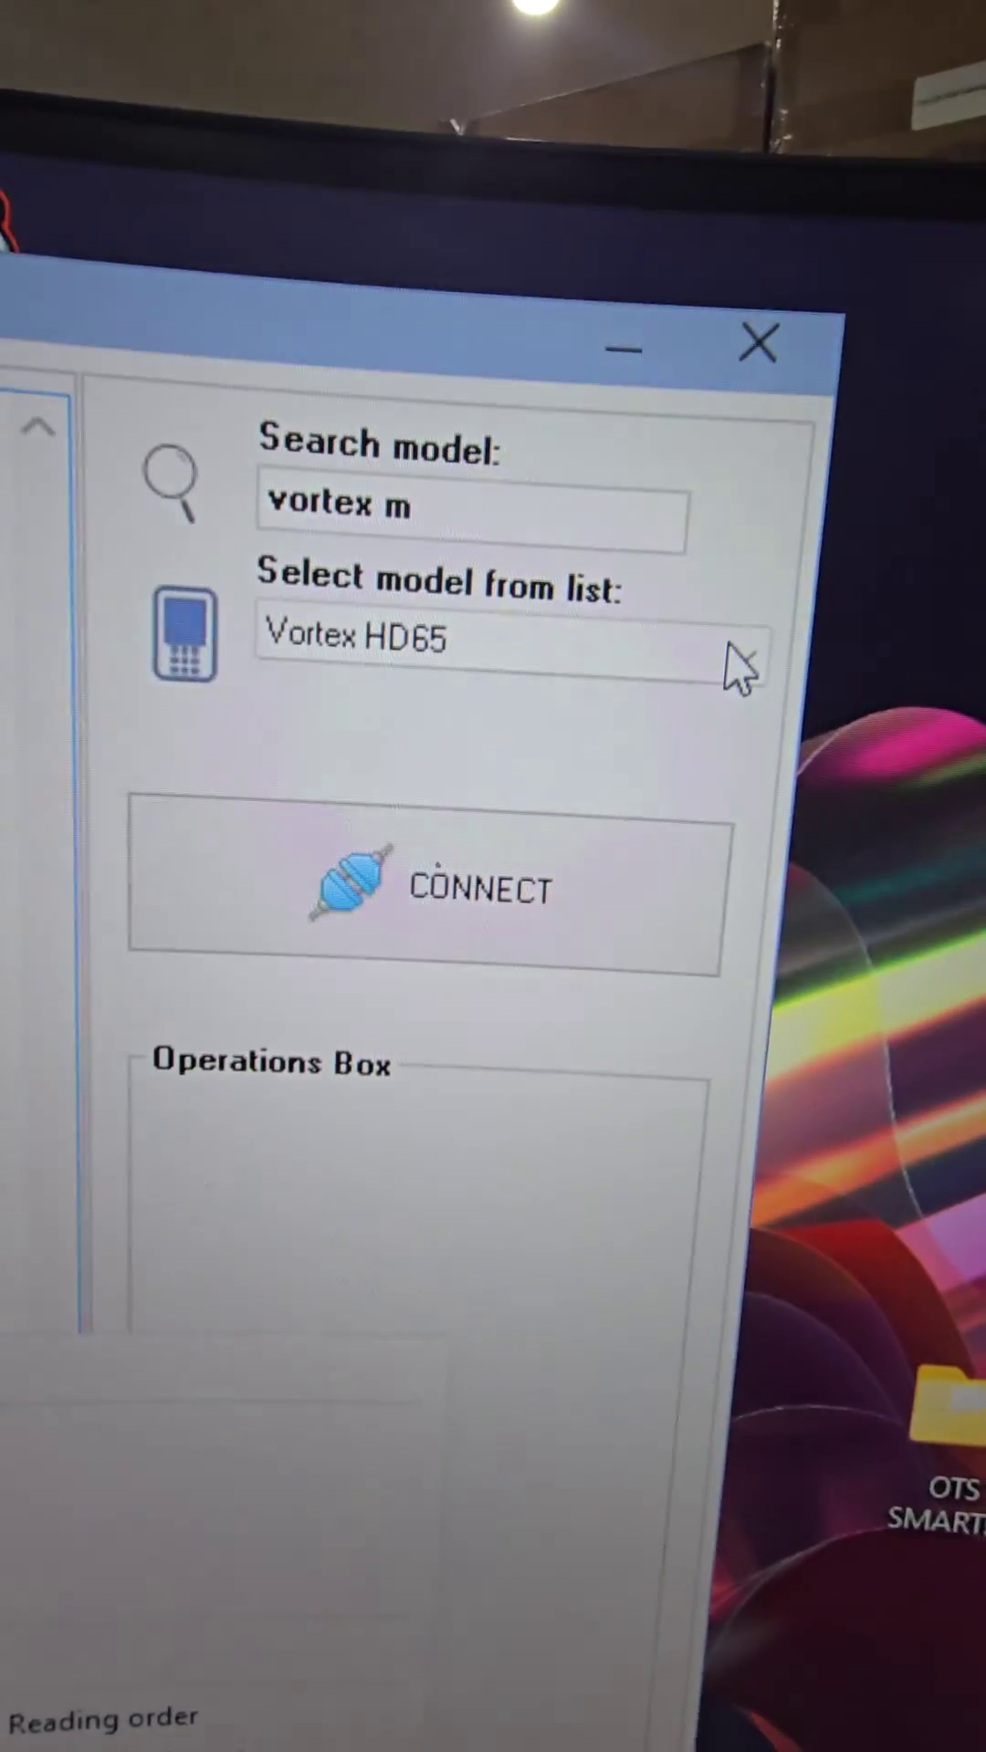
left_click(586, 668)
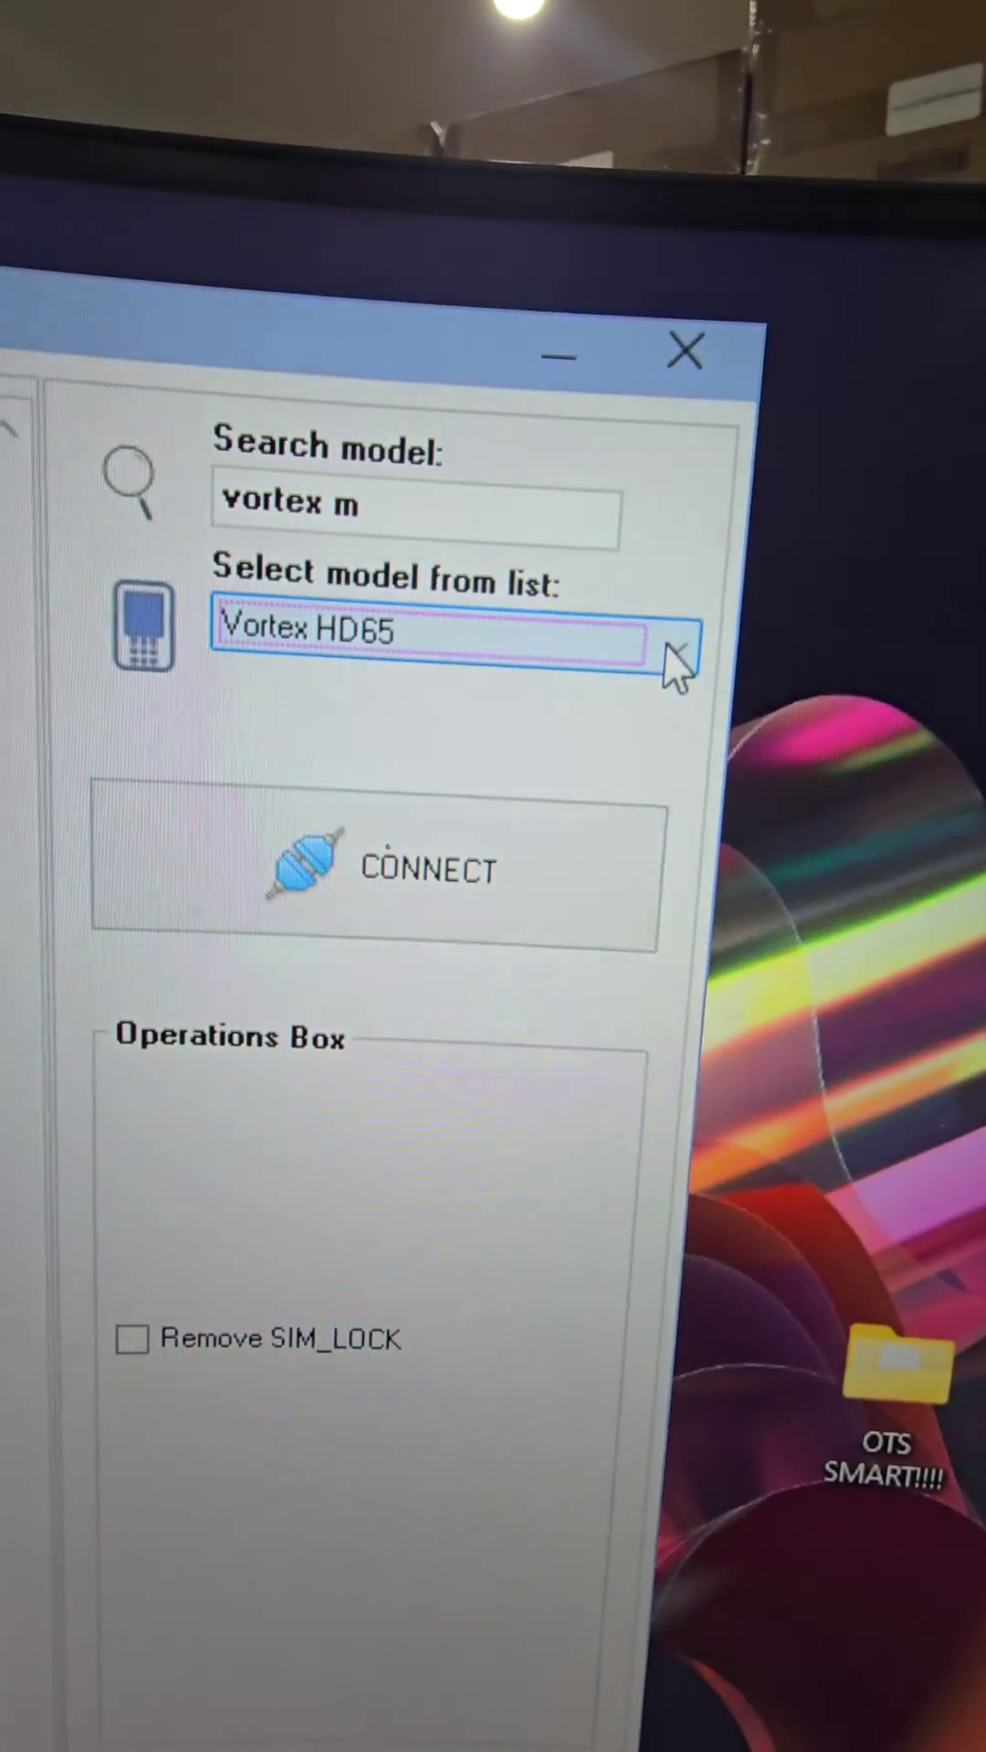
left_click(681, 669)
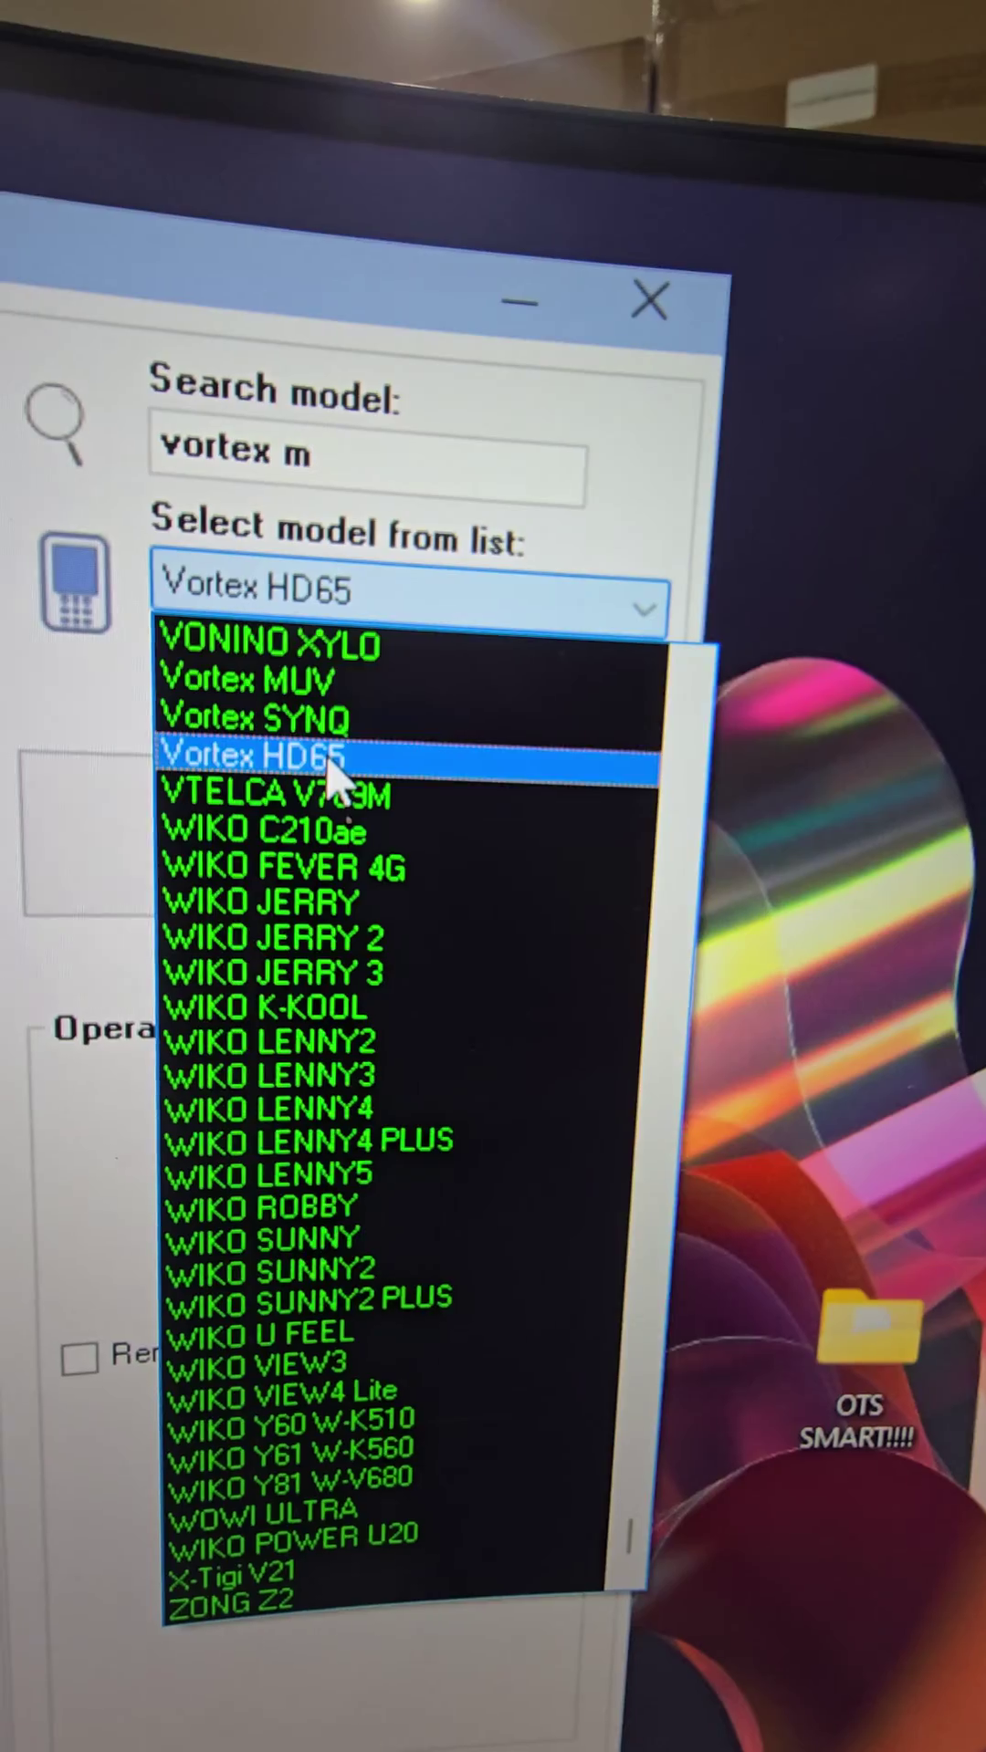
left_click(327, 762)
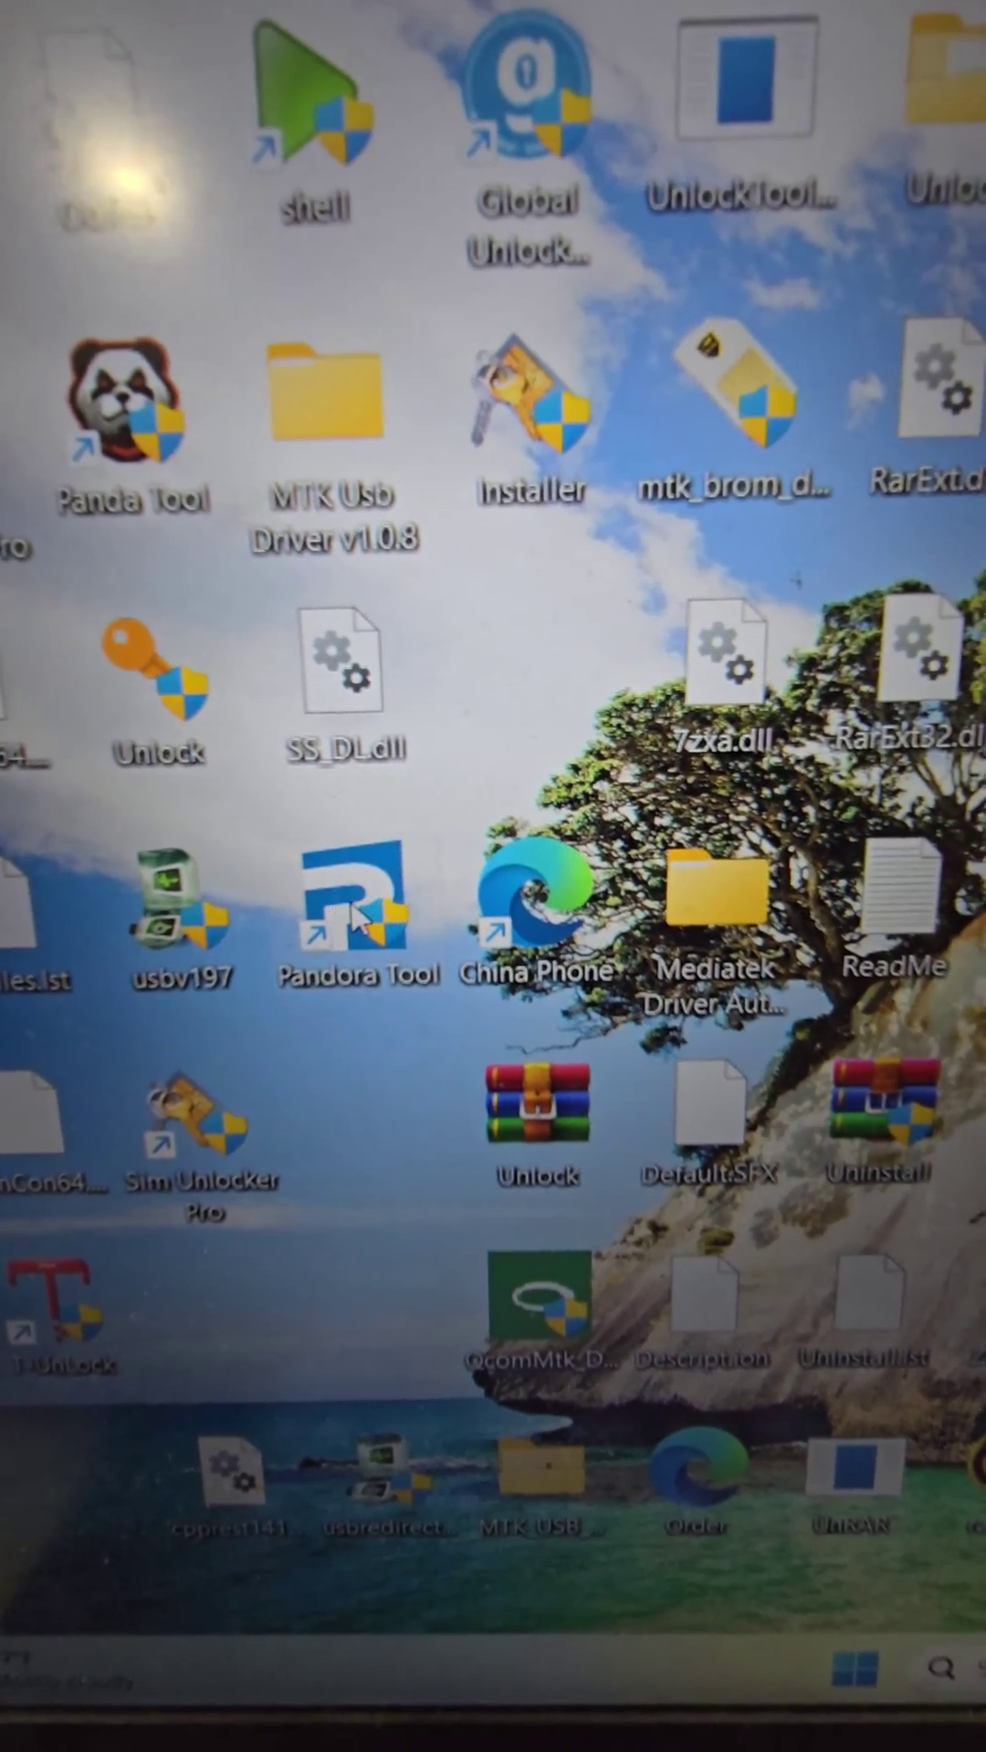
Launch Pandora Tool with administrator rights from its desktop shortcut
right_click(371, 914)
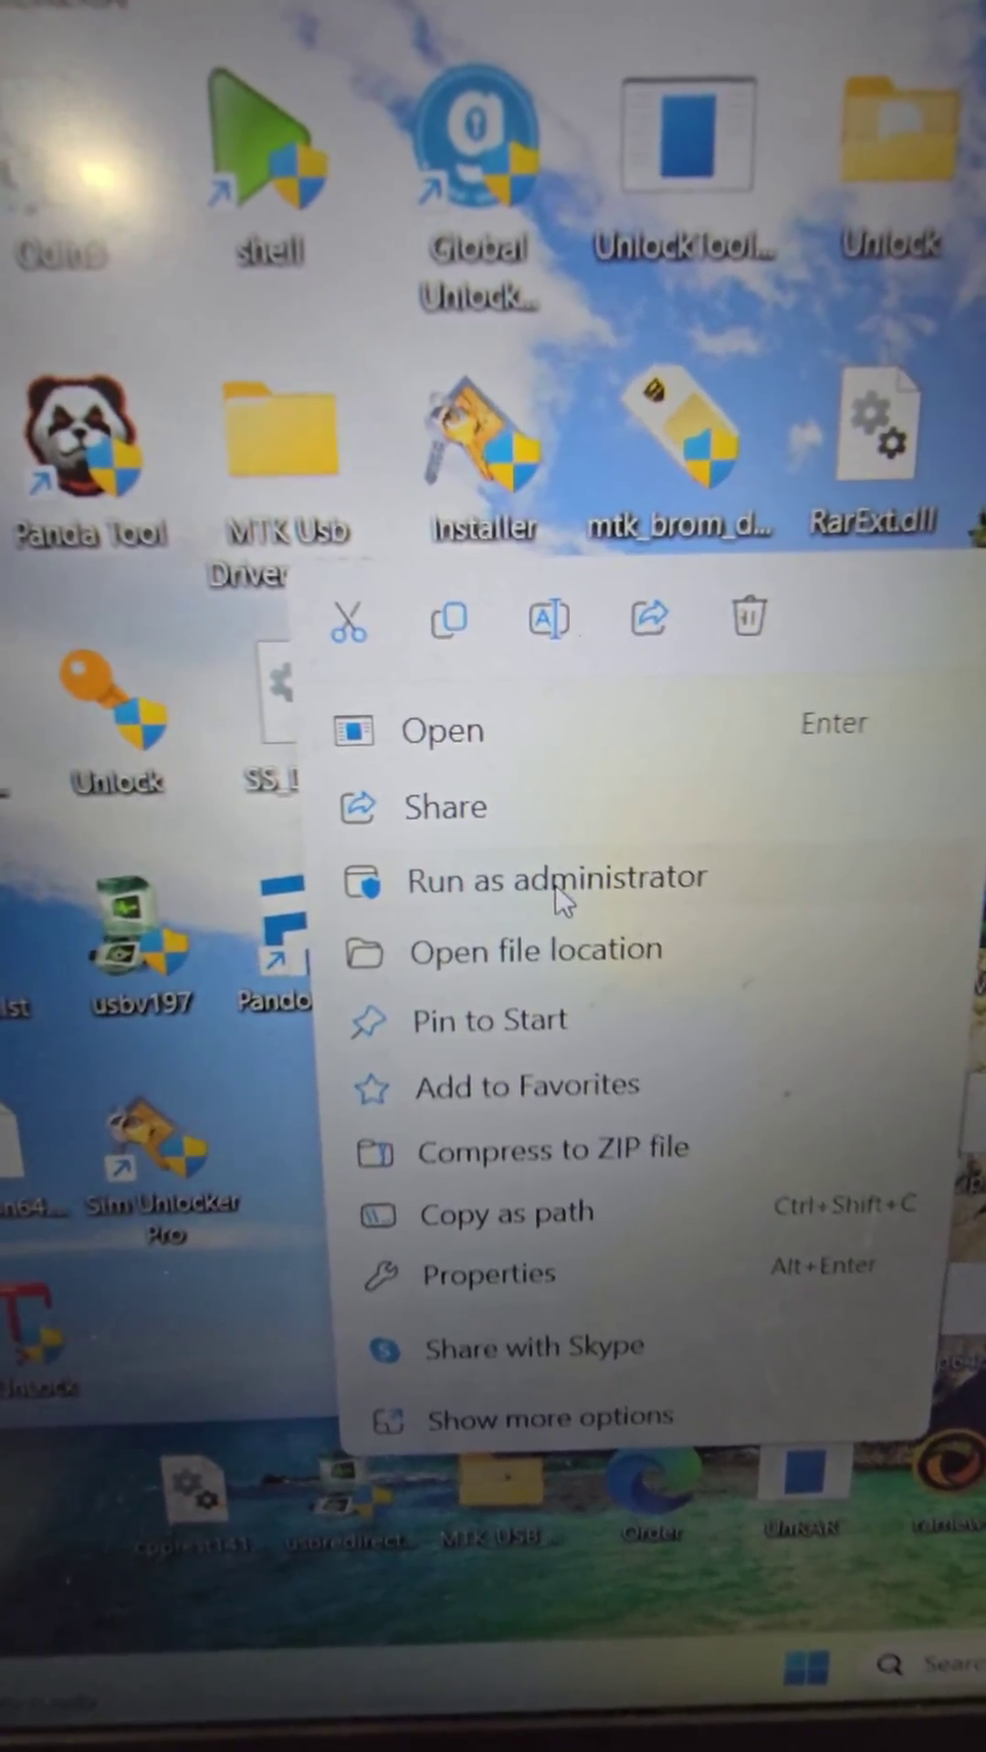
left_click(555, 884)
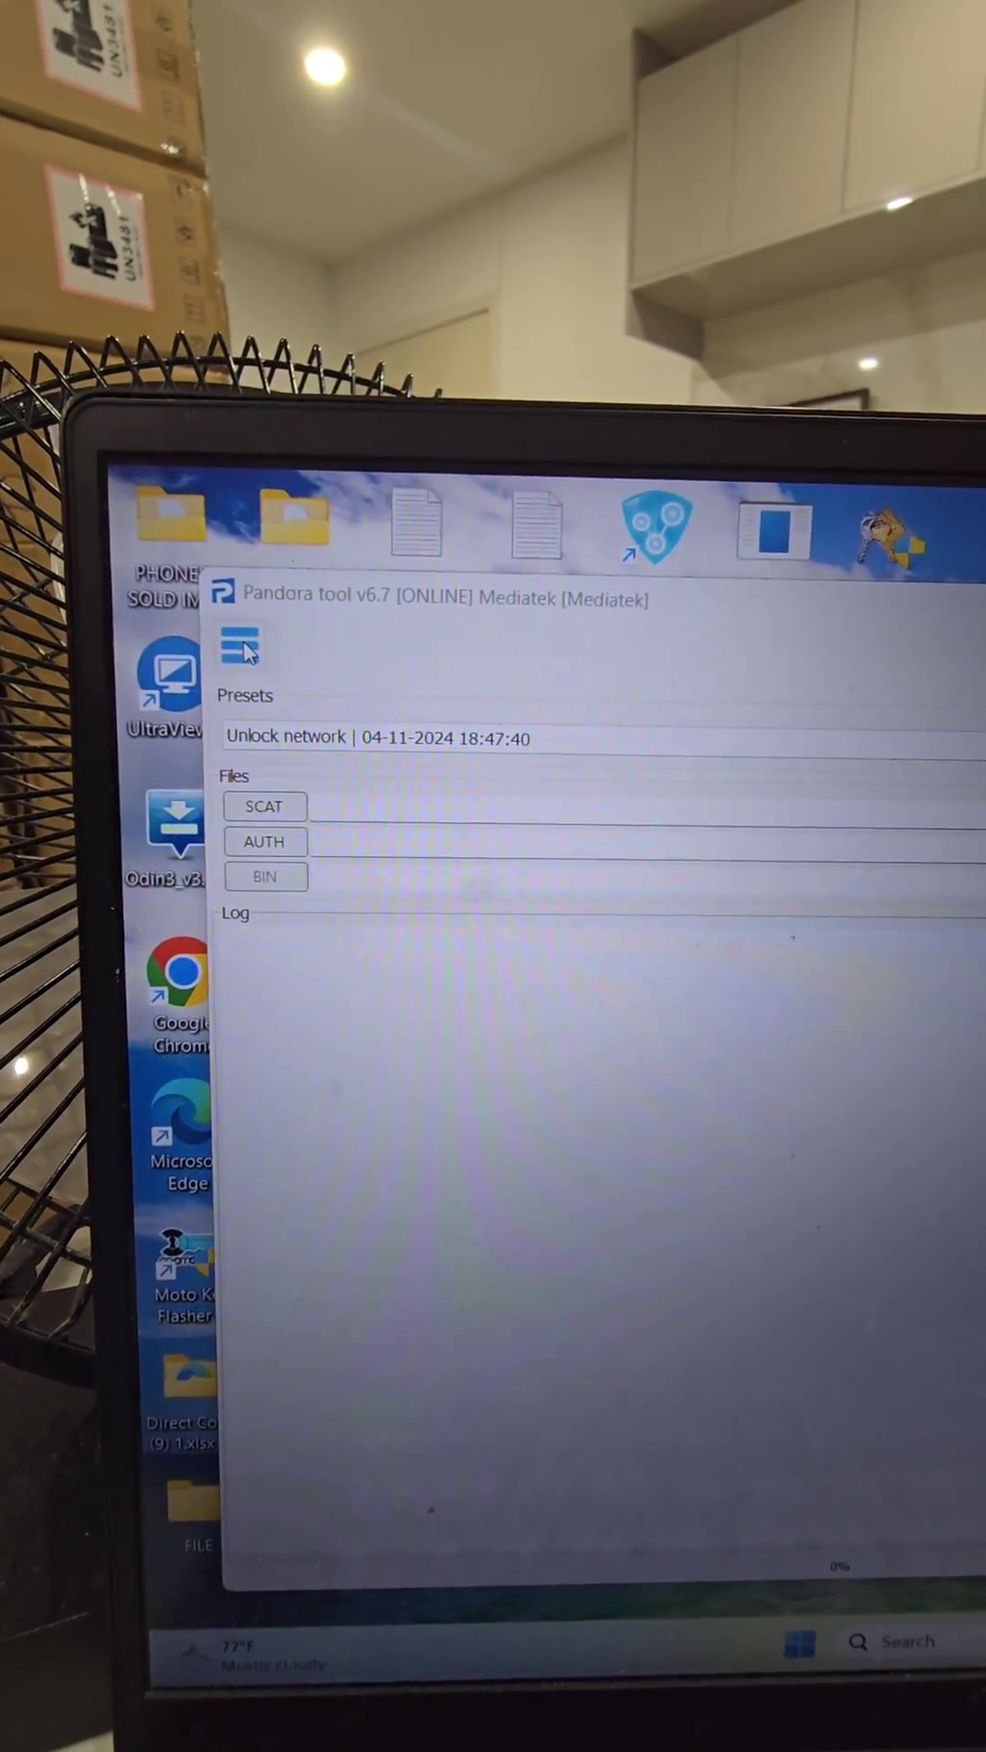
left_click(241, 650)
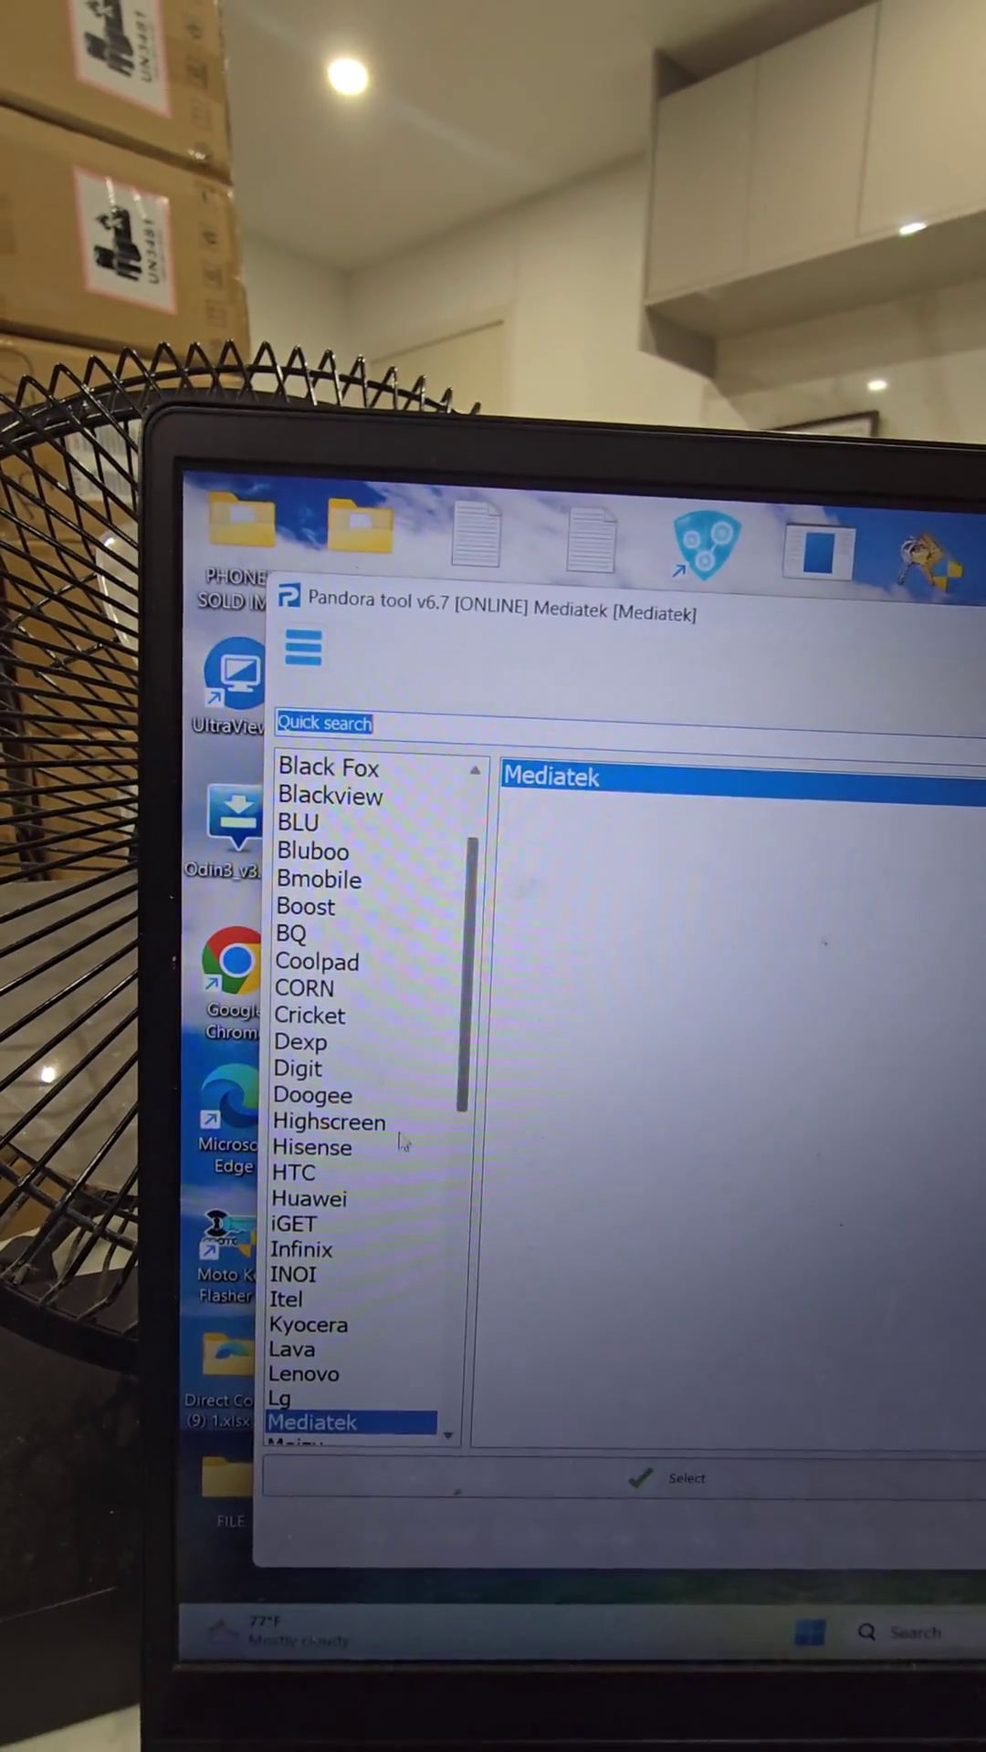
scroll(367, 1318, "down", 2)
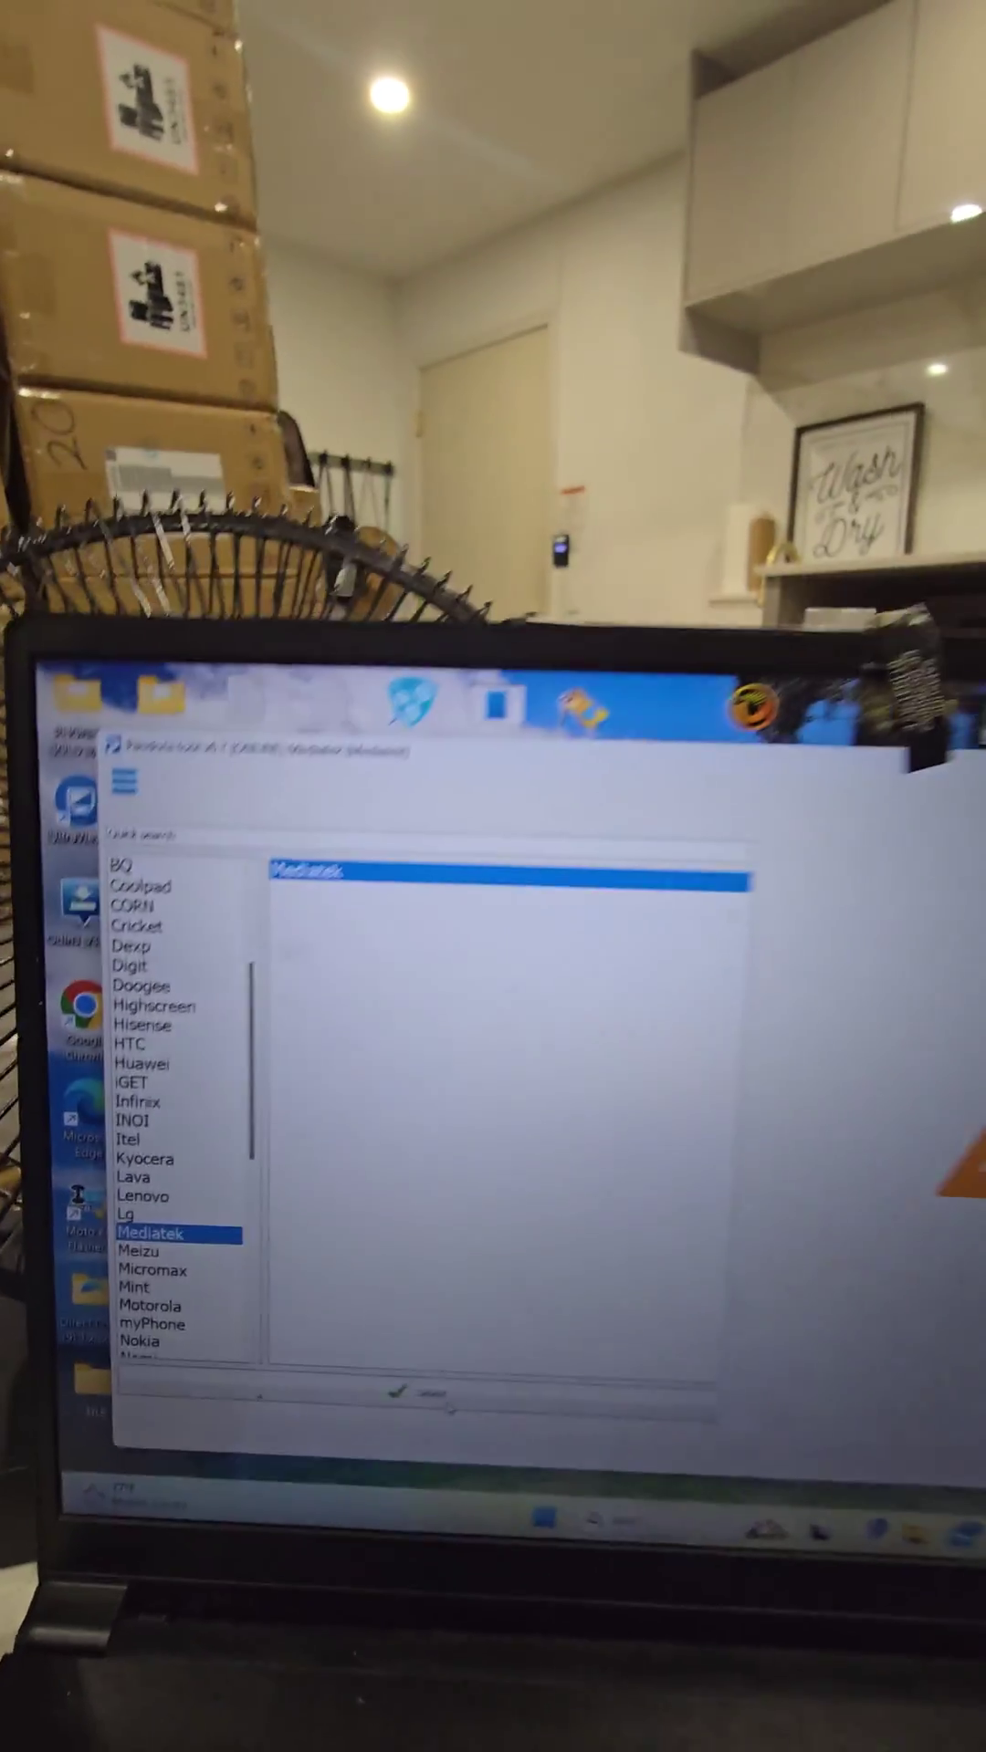
Confirm Mediatek as the brand to open the Mediatek tool window
left_click(534, 1366)
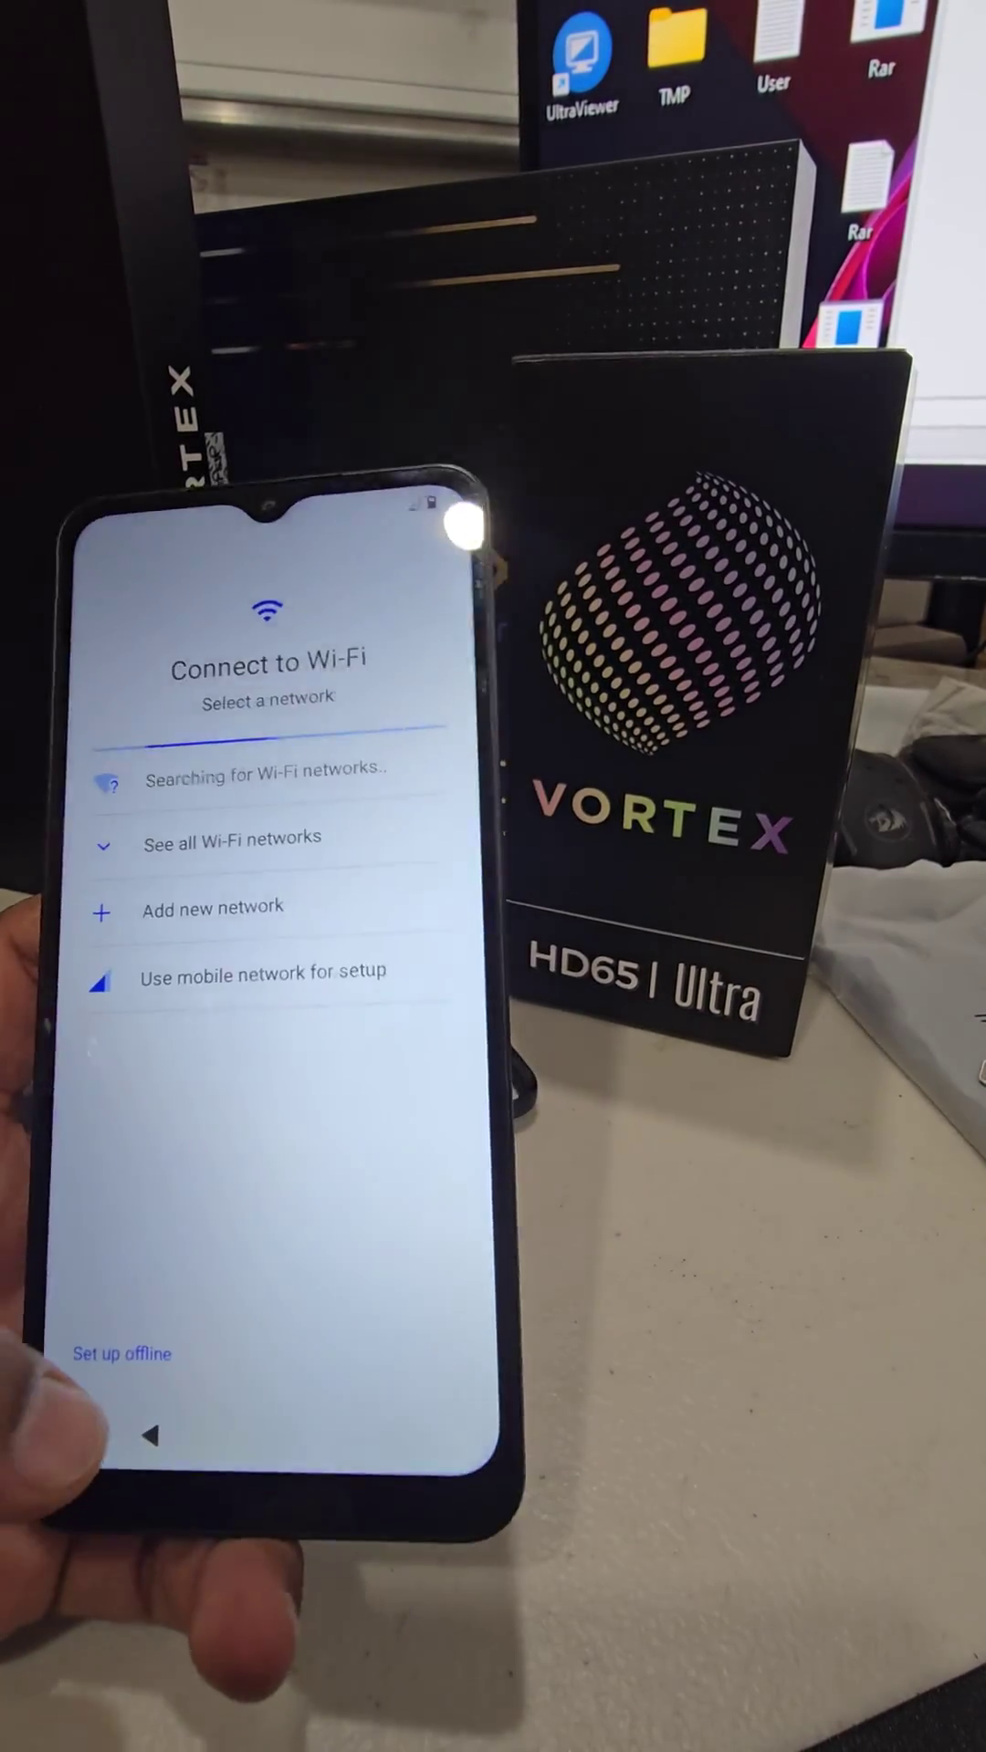
On the Connect to Wi-Fi page, choose to set up the phone without a network
left_click(137, 1358)
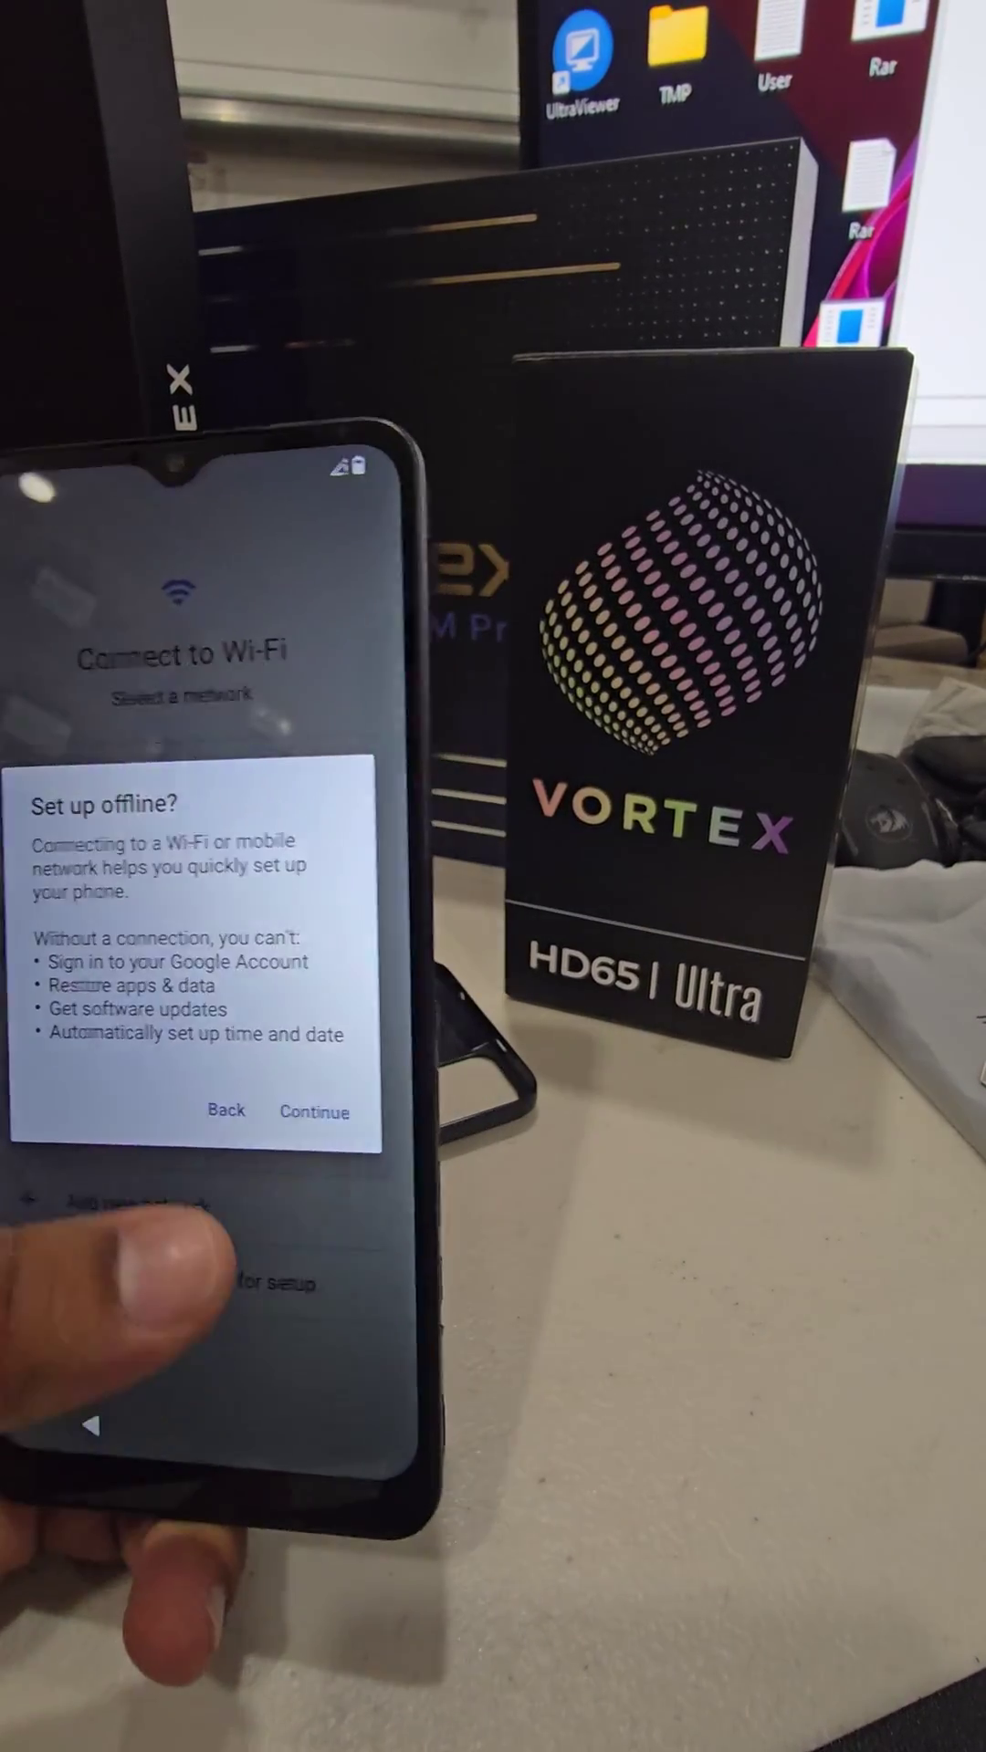
Confirm offline setup, accept the Google services terms, and skip the screen-lock PIN
left_click(161, 1095)
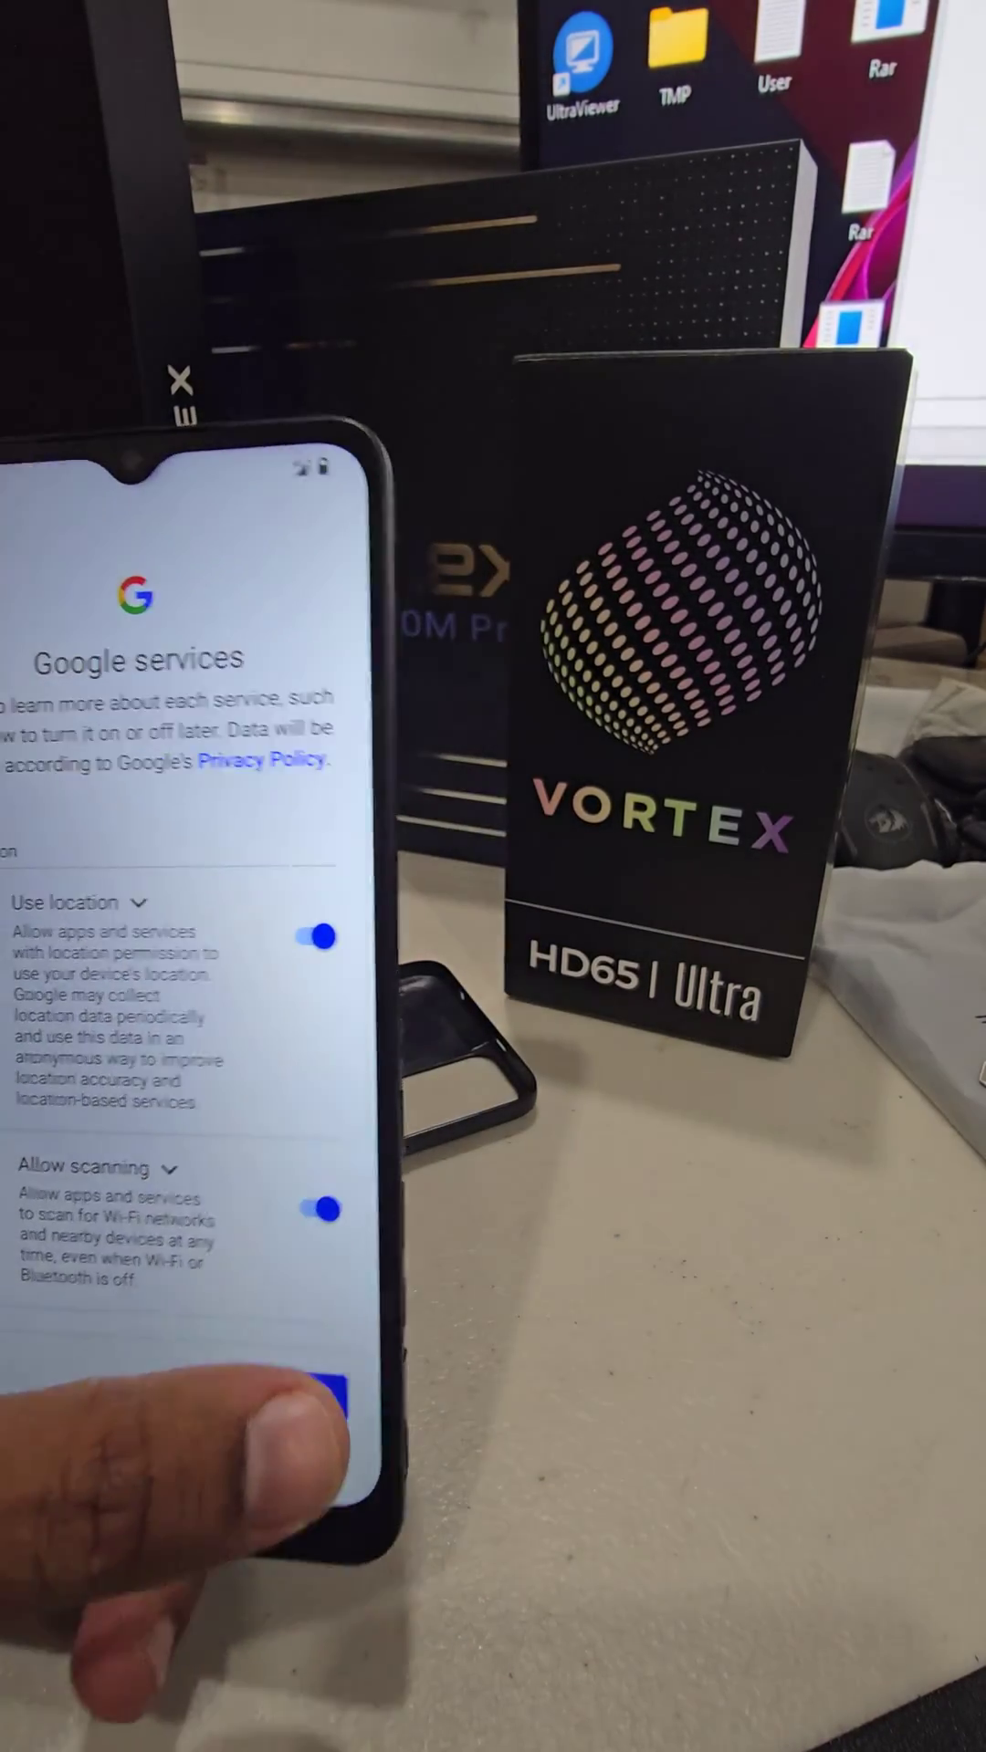
left_click(322, 1451)
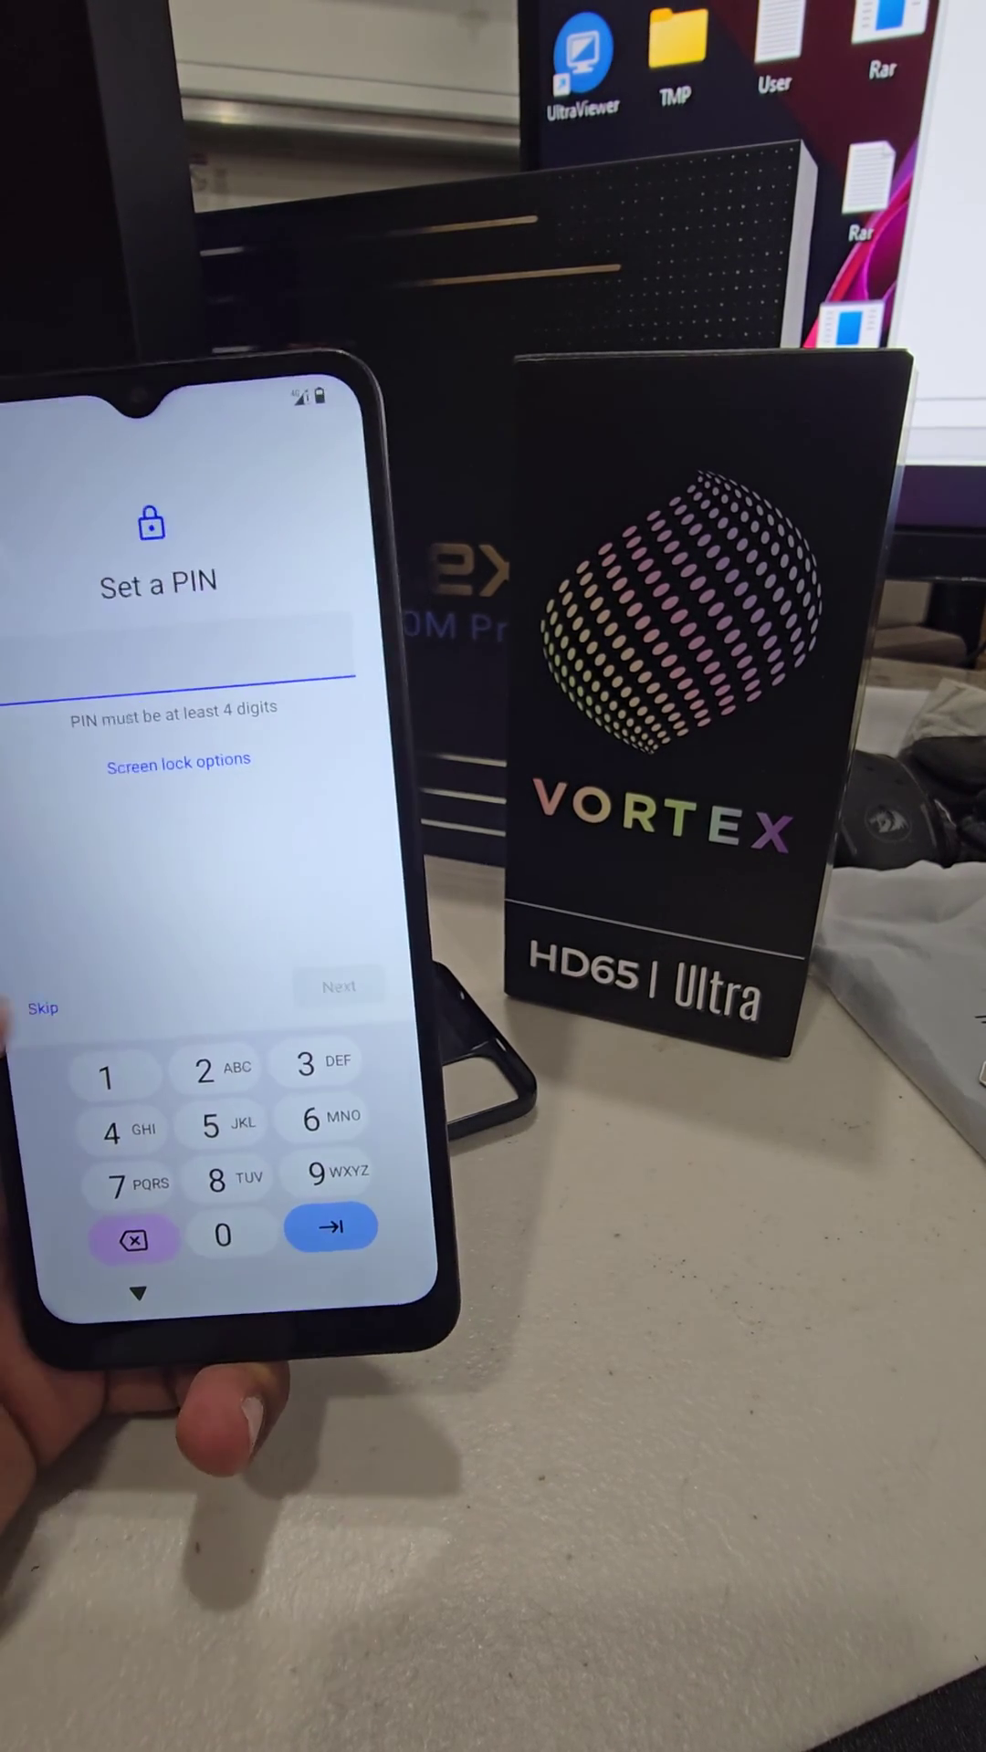
left_click(137, 1292)
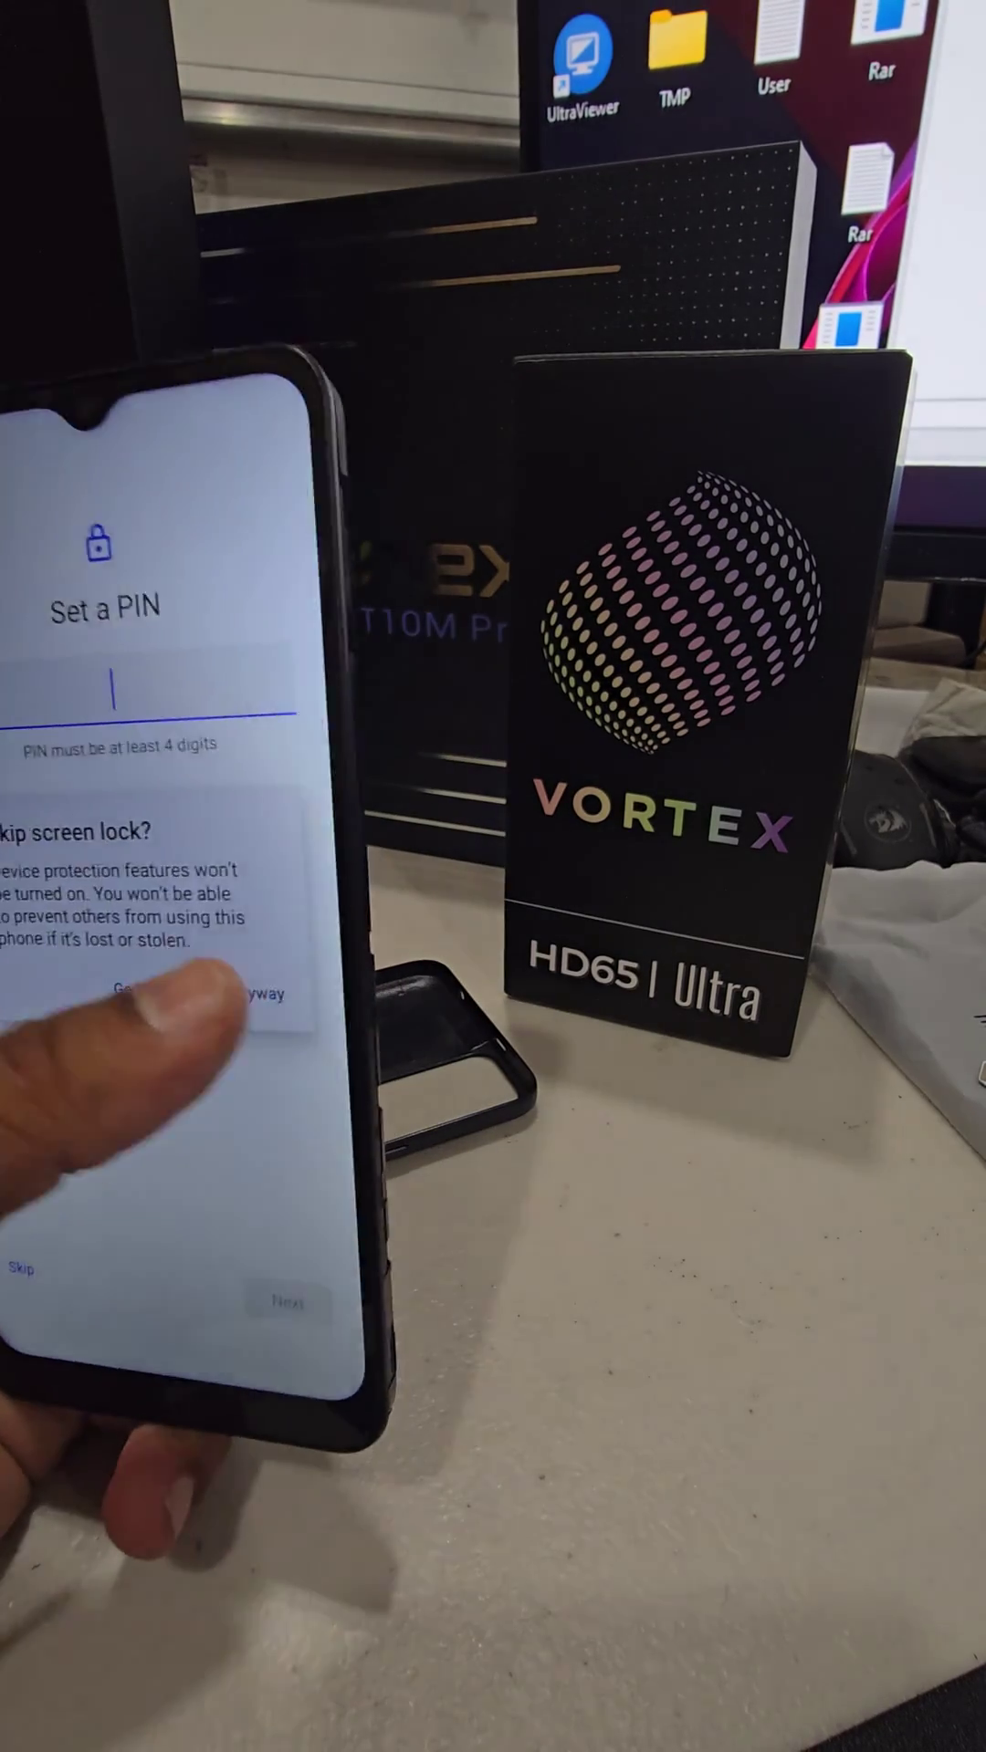
left_click(214, 966)
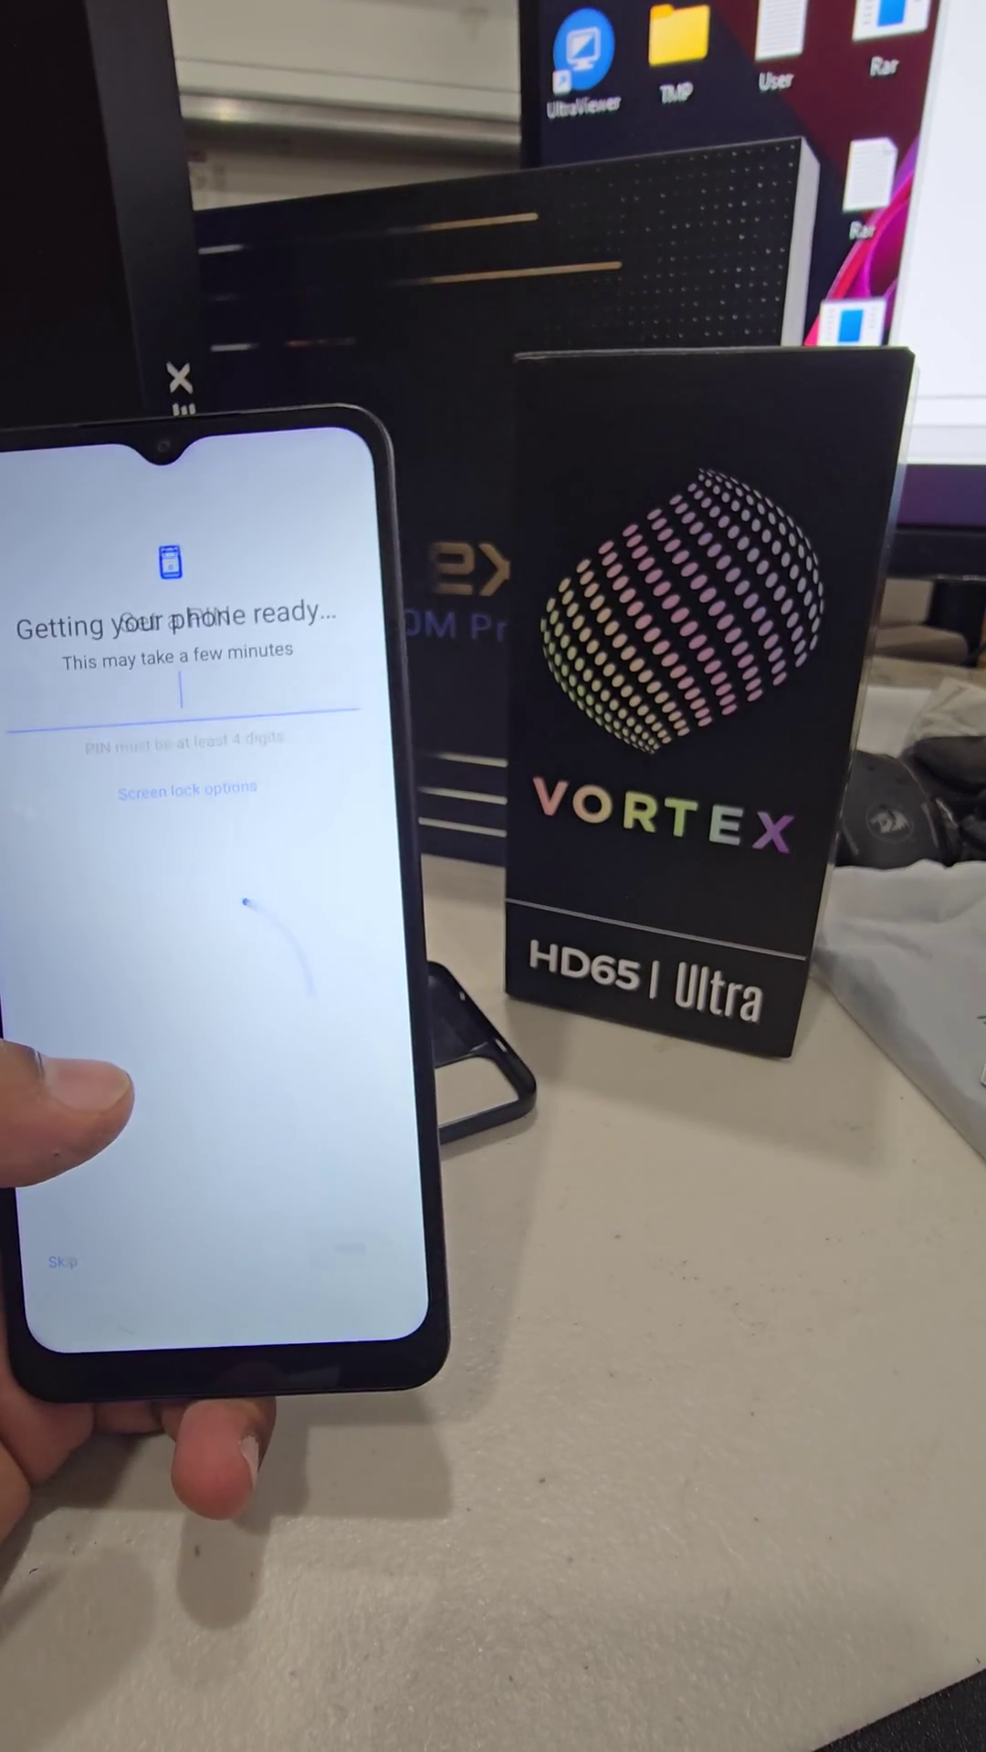